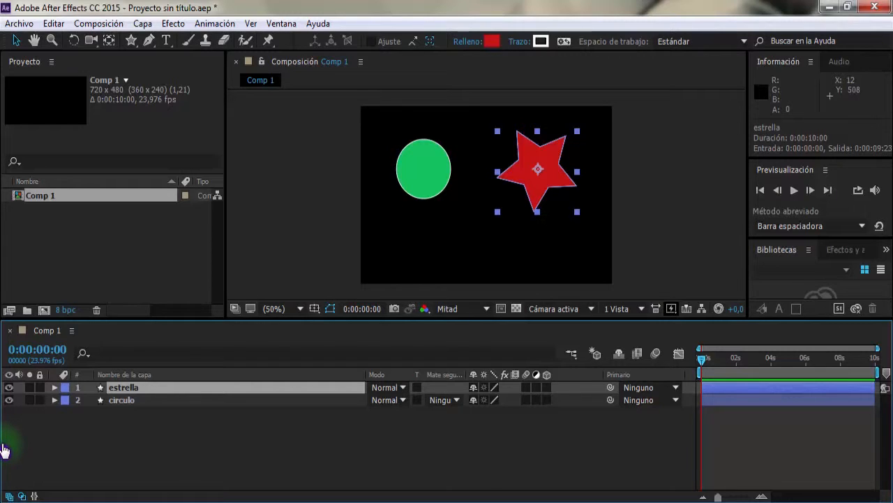
- Show the opacity of the estrella layer and add the default expression transform.opacity to it
{"action": "key", "text": "t"}
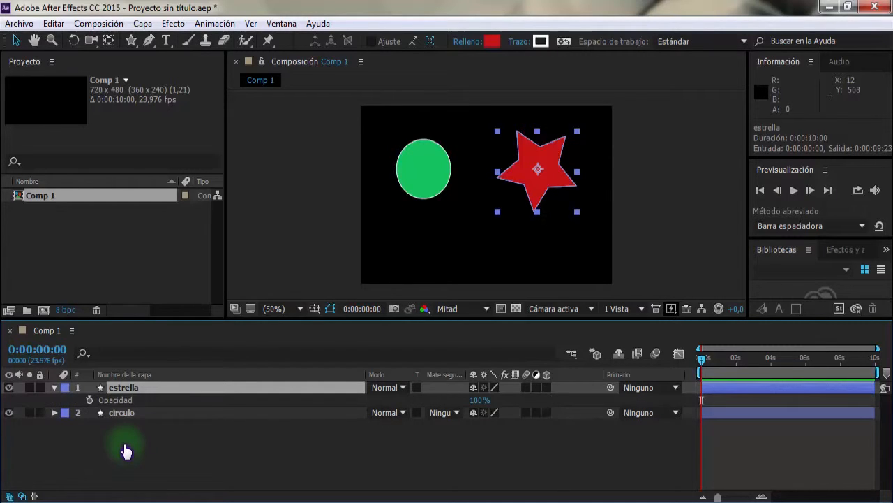
{"action": "left_click", "coordinate": [90, 402], "text": "alt"}
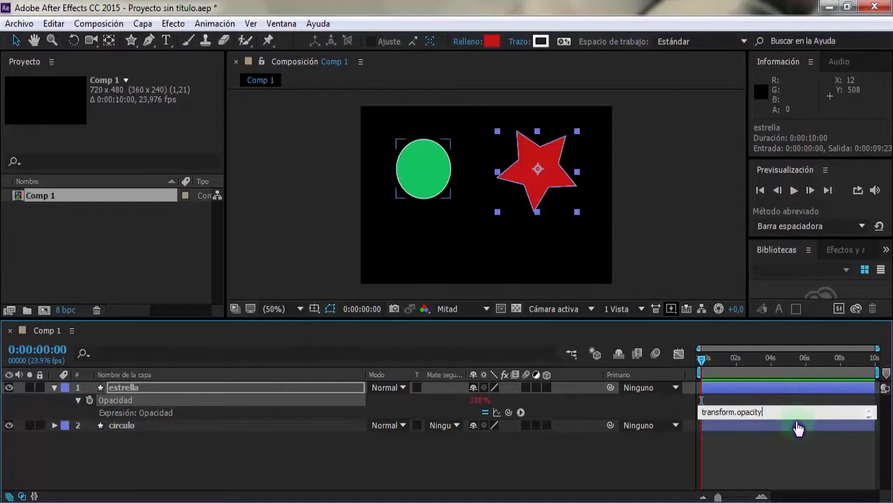
{"action": "left_click", "coordinate": [630, 474]}
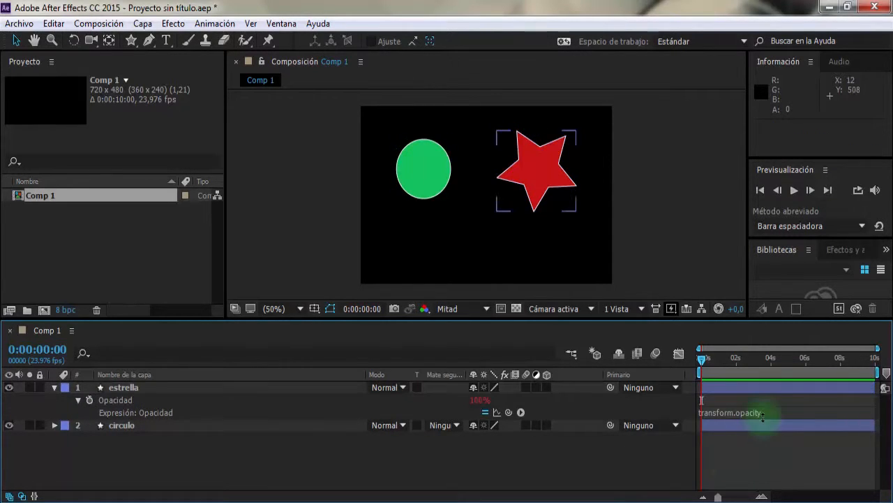
- Examine the parts of estrella's opacity expression, the transform group and the opacity property
{"action": "left_click_drag", "start_coordinate": [767, 415], "coordinate": [642, 424]}
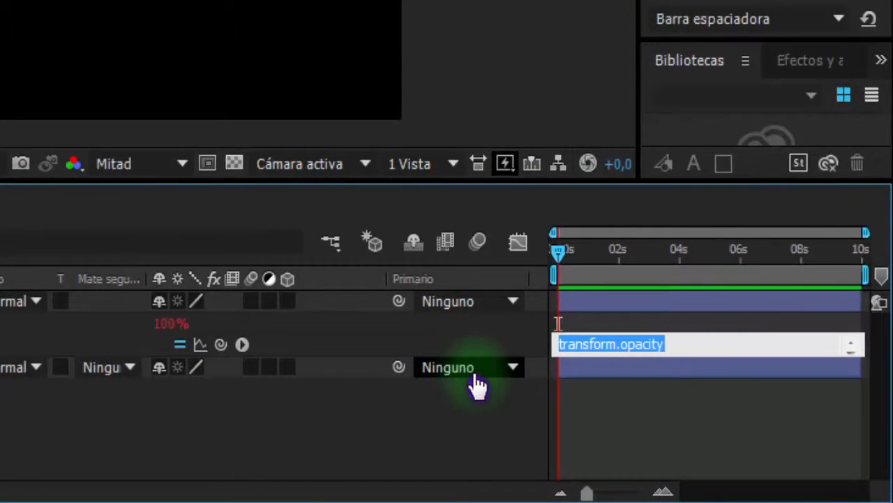
{"action": "left_click", "coordinate": [667, 344]}
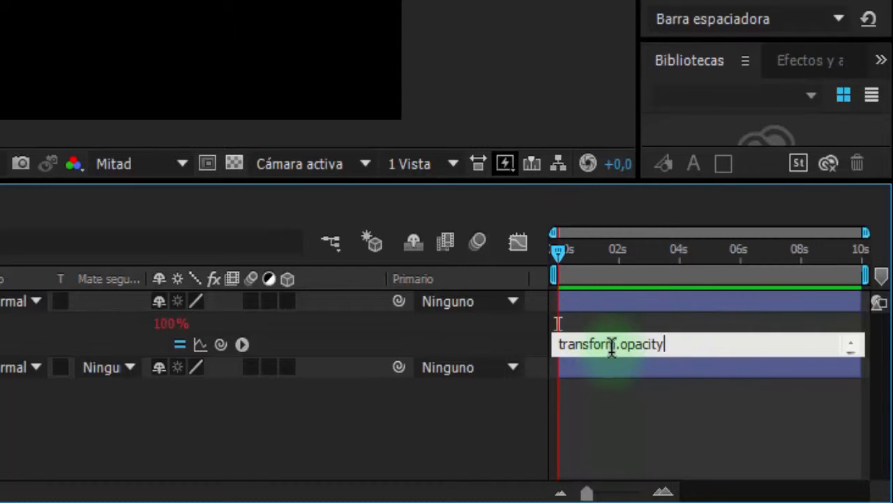
{"action": "key", "text": "ctrl+a"}
{"action": "left_click", "coordinate": [671, 344]}
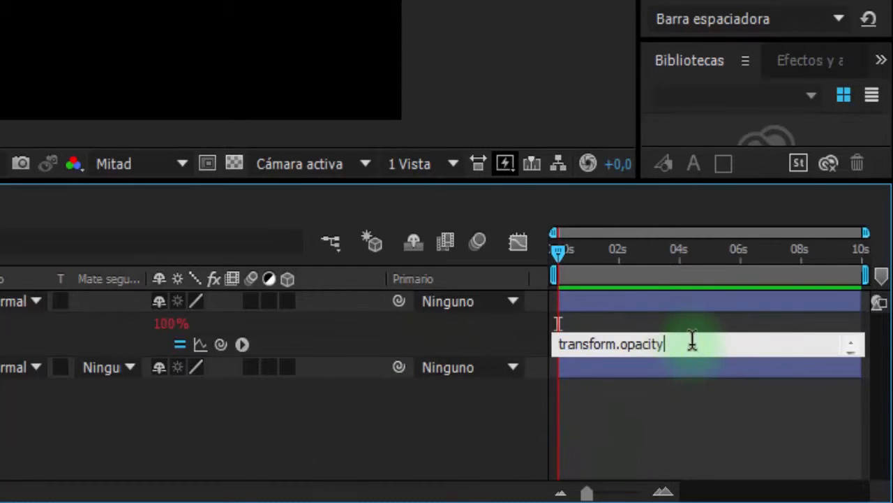
{"action": "left_click_drag", "start_coordinate": [693, 342], "coordinate": [558, 349]}
{"action": "left_click", "coordinate": [634, 343]}
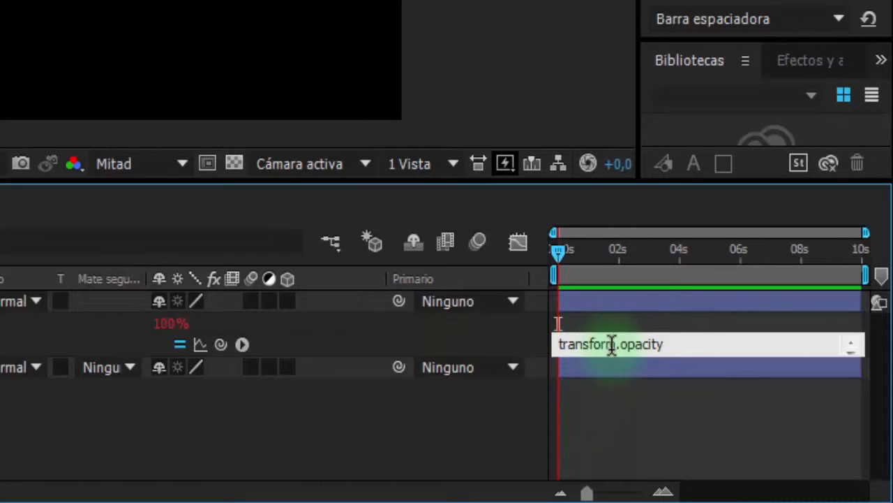
{"action": "left_click_drag", "start_coordinate": [618, 345], "coordinate": [549, 345]}
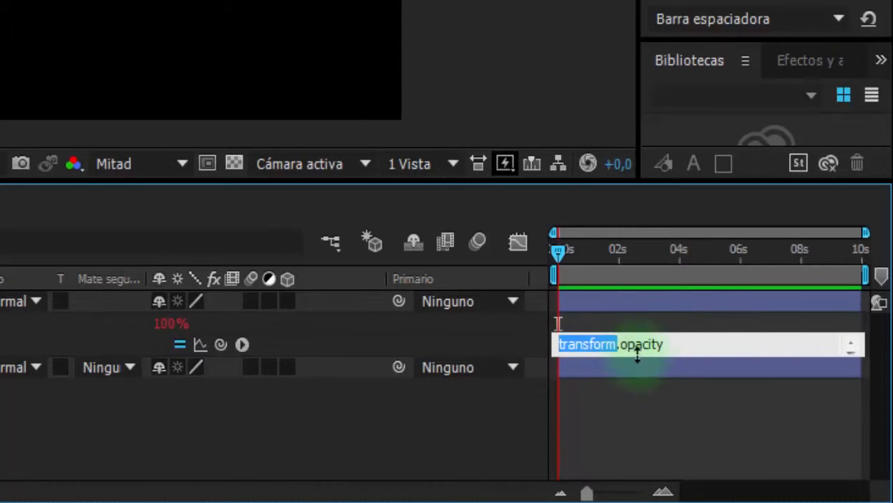
{"action": "left_click_drag", "start_coordinate": [671, 339], "coordinate": [627, 347]}
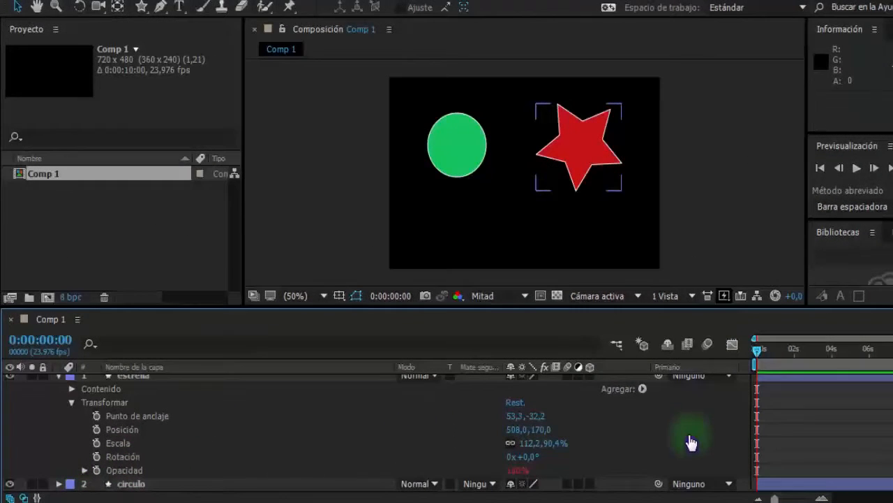
- Remove estrella's opacity expression and link its rotation to its horizontal scale with transform.scale[0]
{"action": "left_click", "coordinate": [95, 470], "text": "alt"}
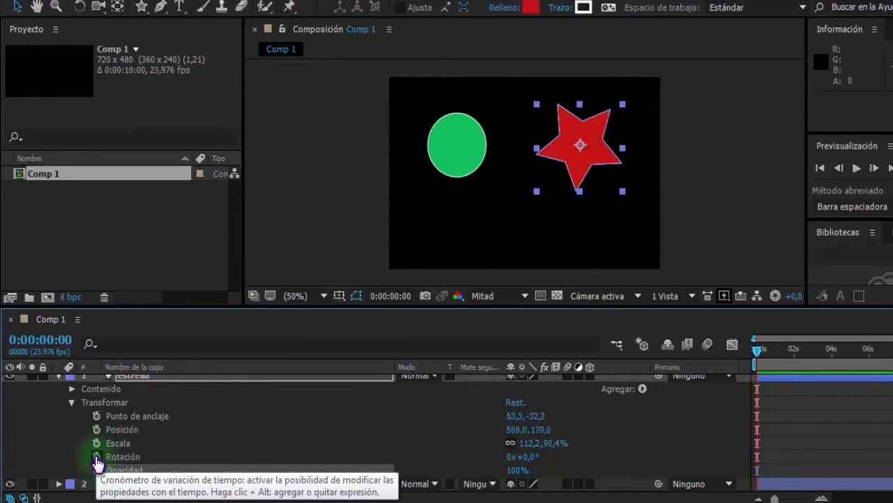
{"action": "left_click", "coordinate": [96, 456], "text": "alt"}
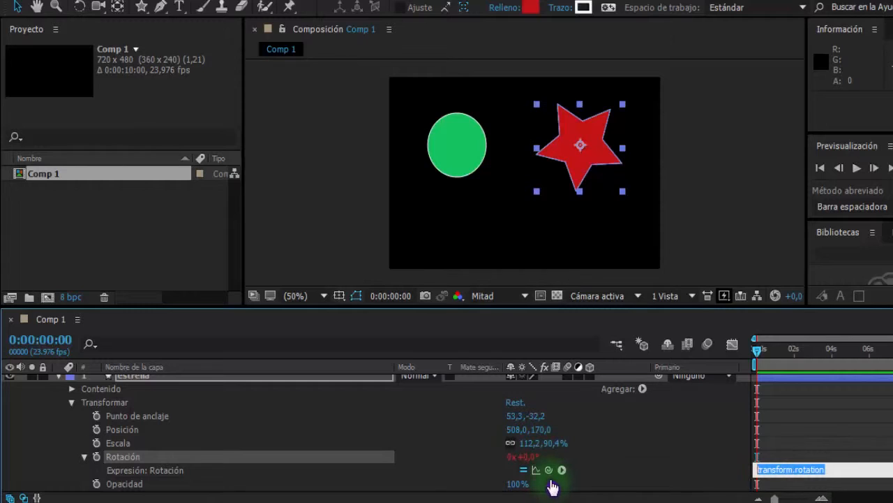
{"action": "left_click_drag", "start_coordinate": [549, 470], "coordinate": [118, 448]}
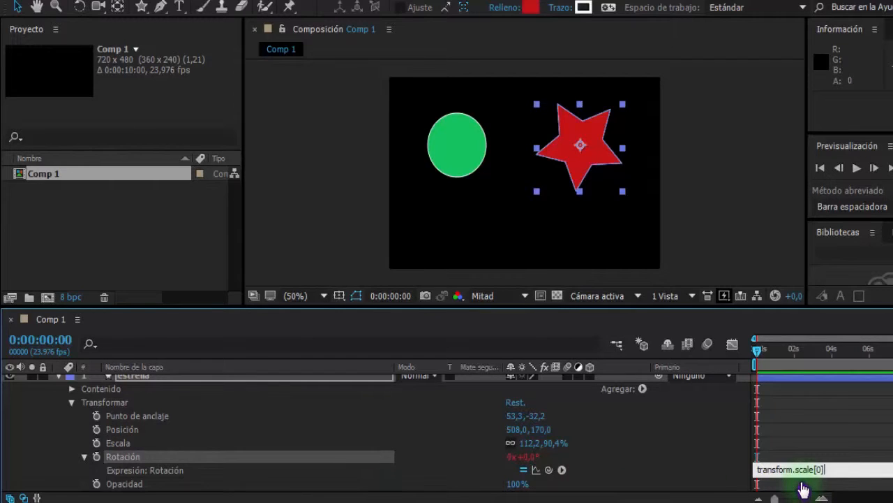
{"action": "left_click", "coordinate": [803, 469]}
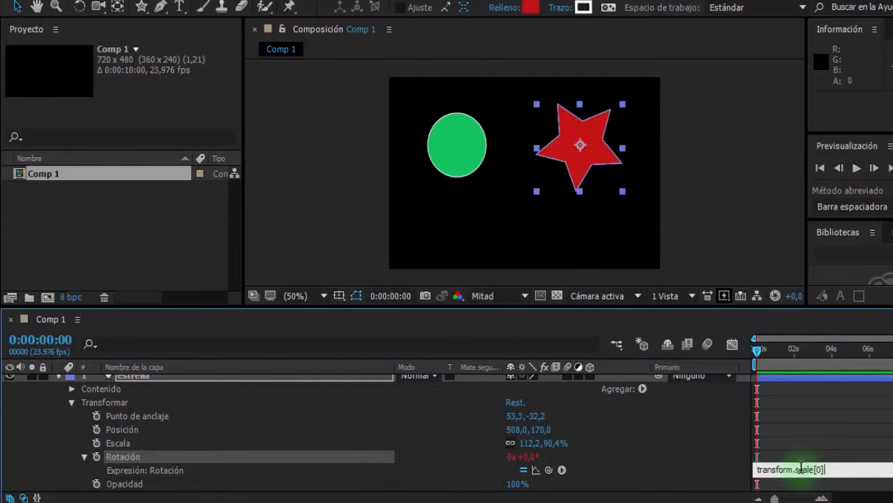
{"action": "double_click", "coordinate": [806, 469]}
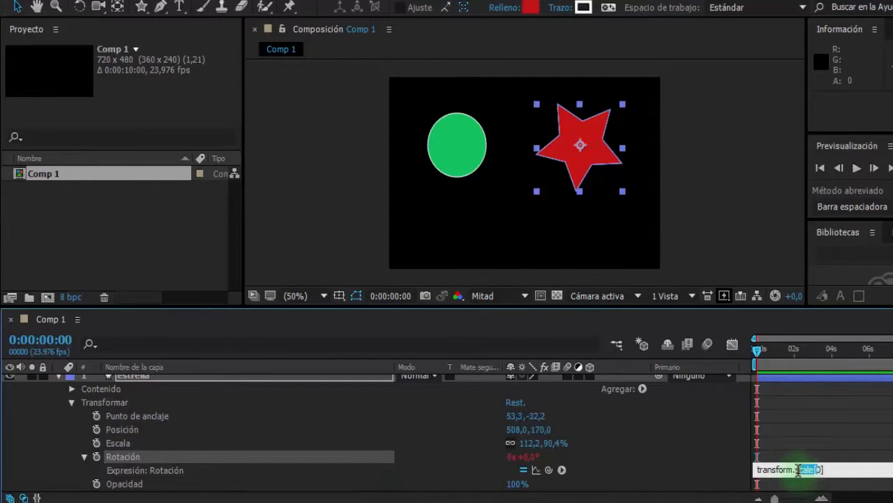
{"action": "left_click", "coordinate": [644, 432]}
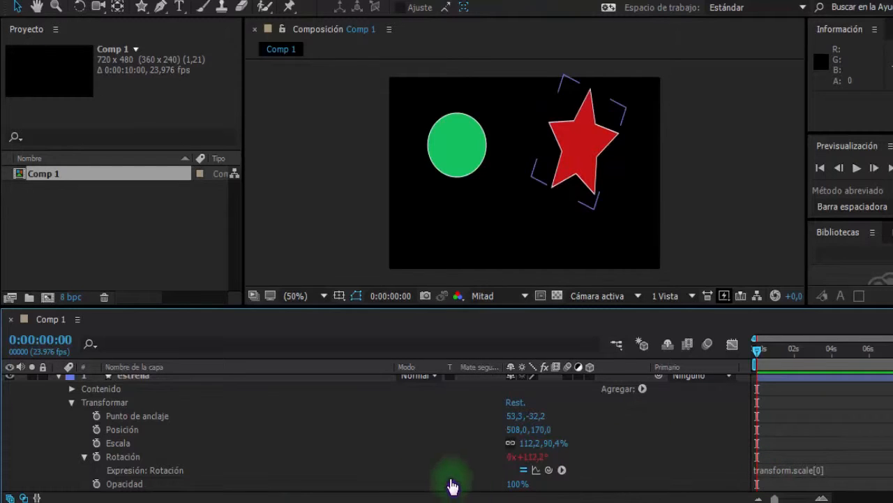
- Remove the rotation expression from estrella and redisplay the layer's transform properties
{"action": "left_click", "coordinate": [97, 457], "text": "alt"}
{"action": "left_click", "coordinate": [72, 403]}
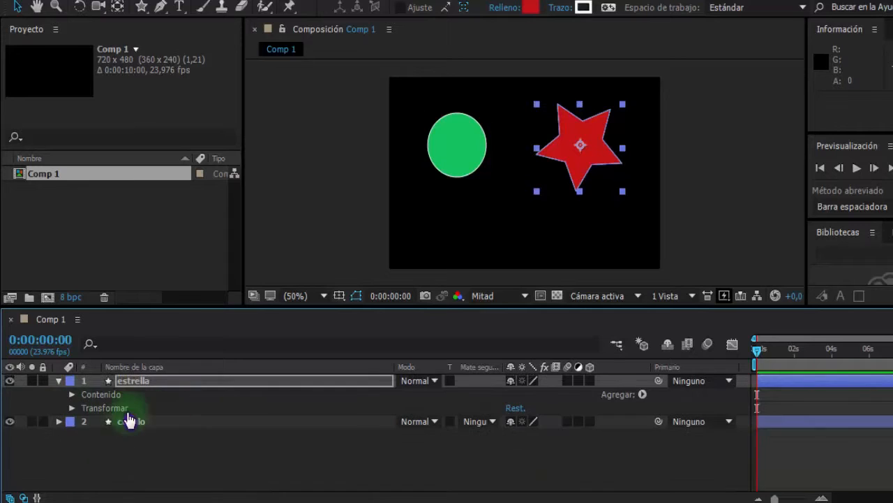
{"action": "left_click", "coordinate": [72, 408]}
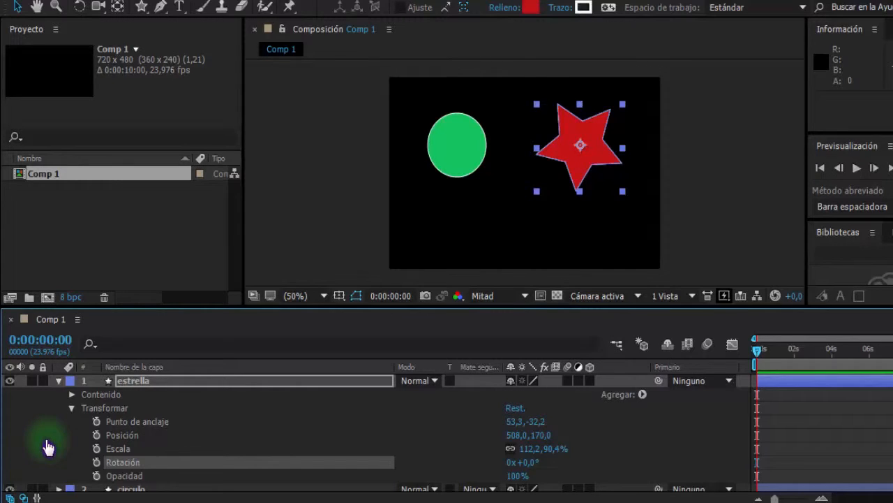
- Link estrella's position to its rotation with an expression, and enlarge the expression field to show both lines
{"action": "left_click", "coordinate": [96, 435], "text": "alt"}
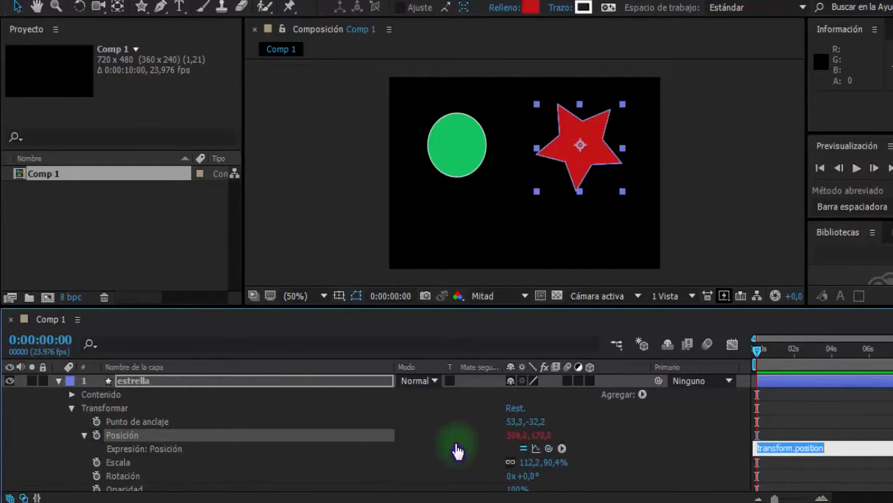
{"action": "left_click_drag", "start_coordinate": [548, 449], "coordinate": [127, 483]}
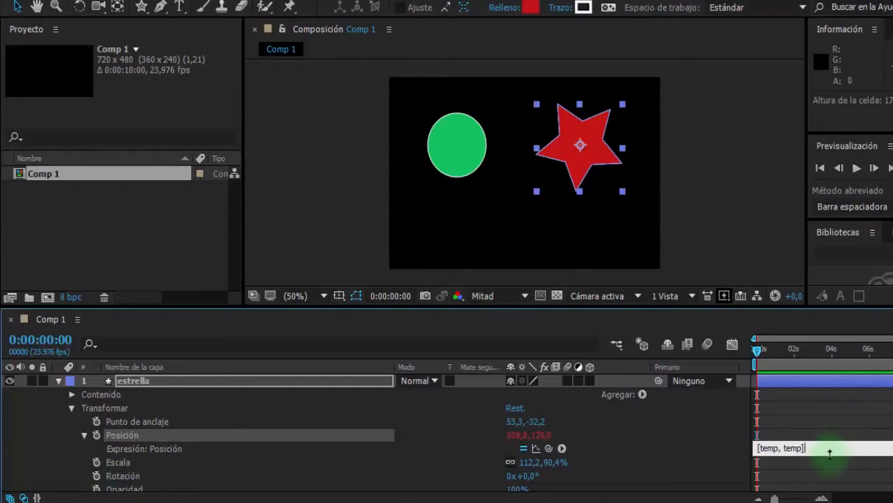
{"action": "left_click", "coordinate": [791, 486]}
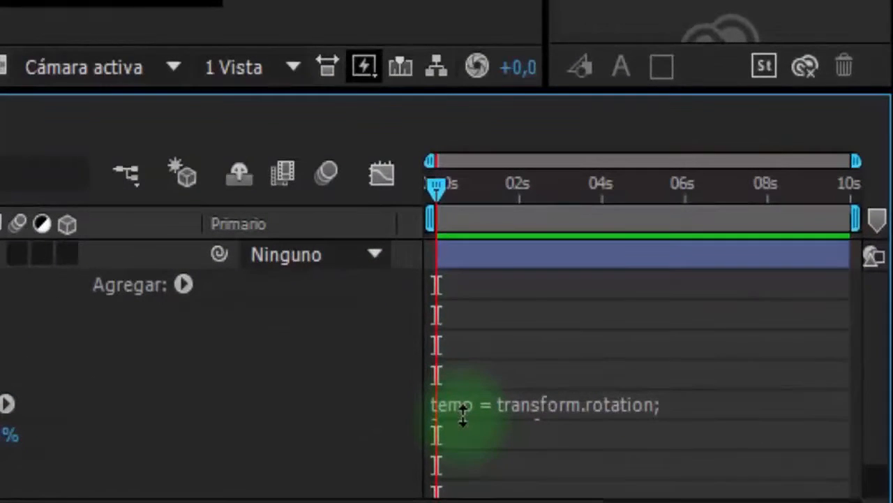
{"action": "left_click_drag", "start_coordinate": [769, 455], "coordinate": [765, 474]}
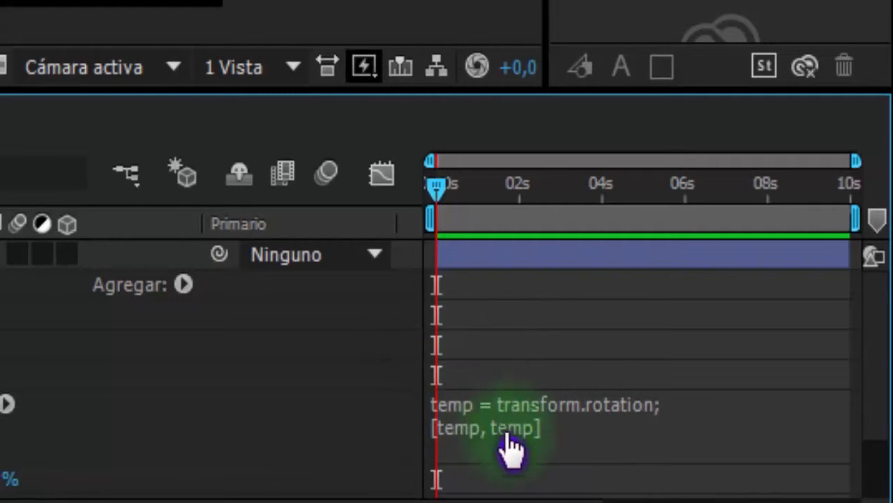
- Examine the position expression's temp variable, its transform.rotation assignment and the [temp, temp] coordinate pair
{"action": "left_click", "coordinate": [471, 408]}
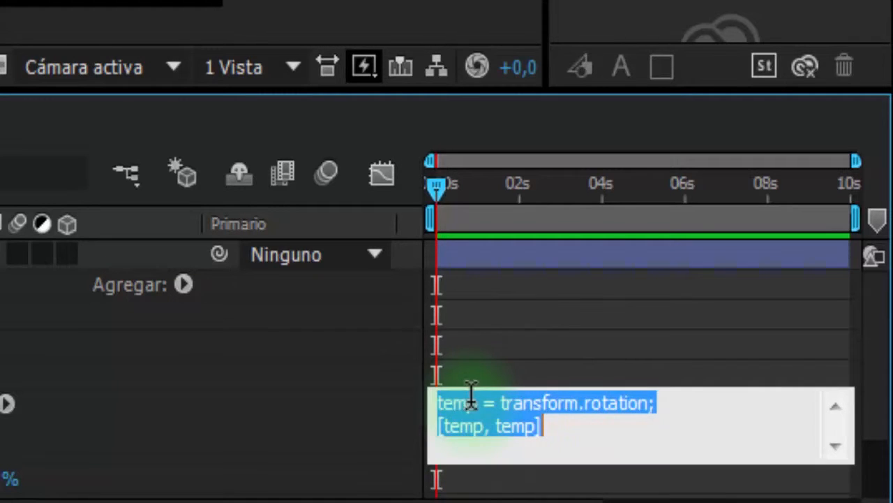
{"action": "left_click_drag", "start_coordinate": [470, 402], "coordinate": [538, 419]}
{"action": "left_click", "coordinate": [480, 416]}
{"action": "left_click_drag", "start_coordinate": [480, 416], "coordinate": [335, 416]}
{"action": "double_click", "coordinate": [467, 394]}
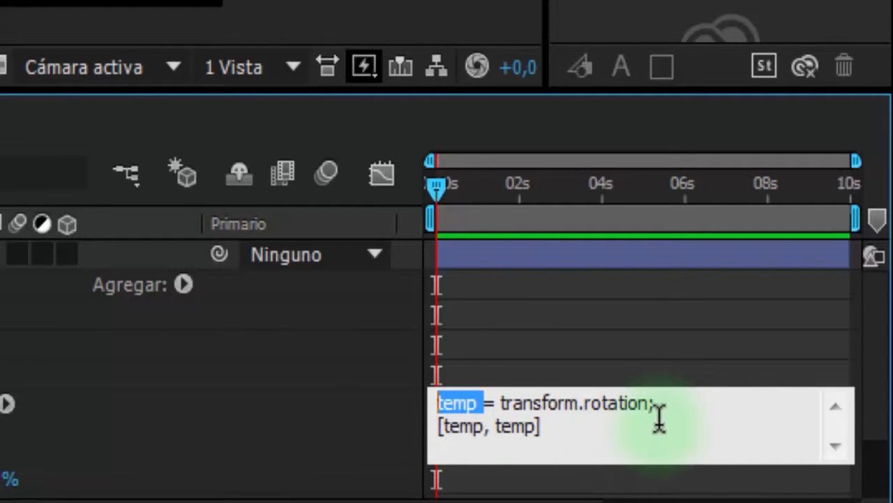
{"action": "left_click", "coordinate": [534, 425]}
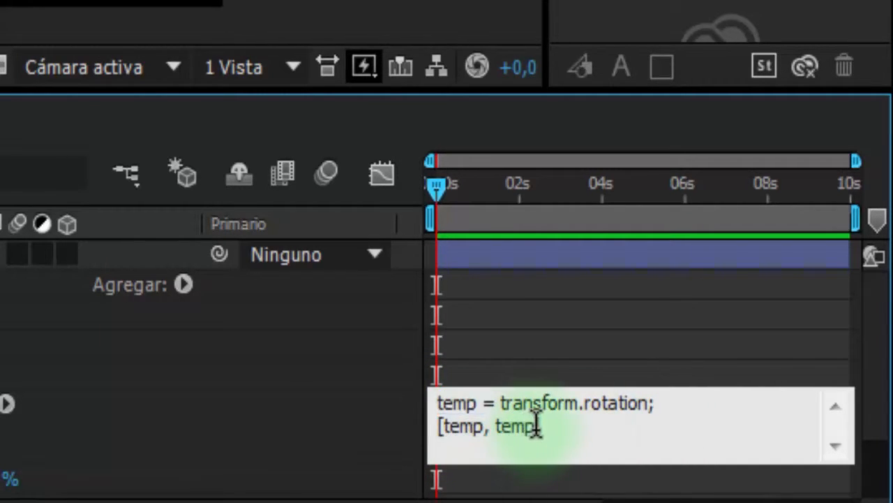
{"action": "left_click_drag", "start_coordinate": [535, 425], "coordinate": [409, 425]}
{"action": "left_click", "coordinate": [606, 430]}
{"action": "type", "text": "]"}
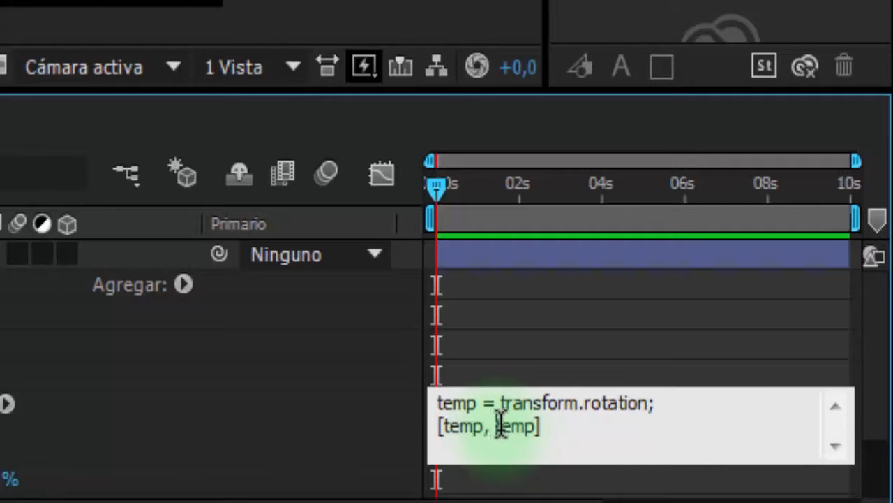
- Change the position expression's coordinates to [temp, 150] and scrub estrella's rotation to 1x+233° to test the horizontal movement
{"action": "triple_click", "coordinate": [545, 431]}
{"action": "left_click", "coordinate": [546, 431]}
{"action": "left_click", "coordinate": [537, 431]}
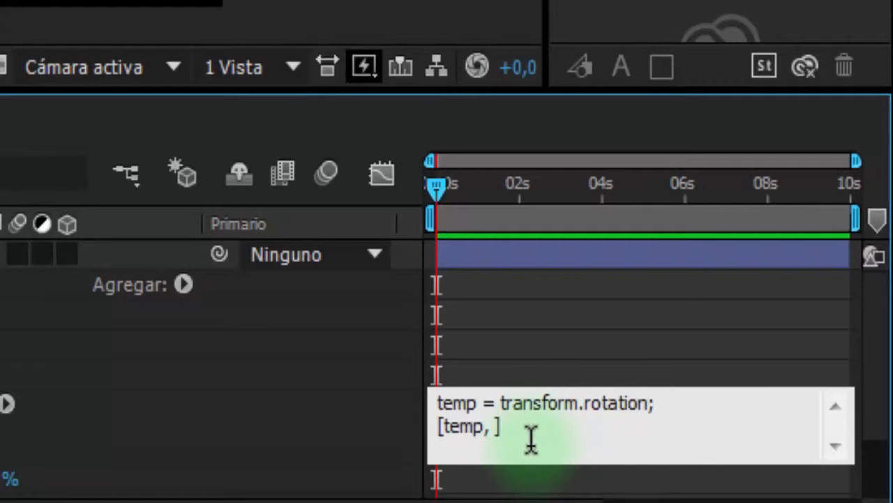
{"action": "type", "text": "150"}
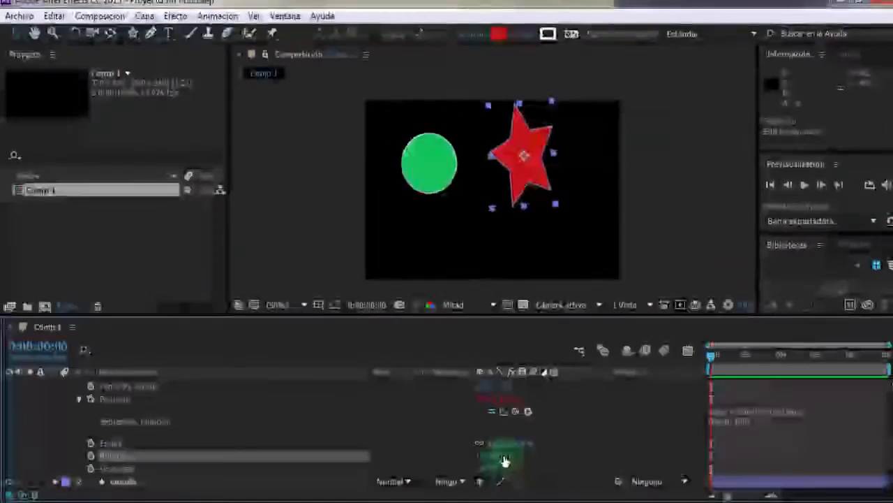
{"action": "left_click_drag", "start_coordinate": [562, 461], "coordinate": [586, 455]}
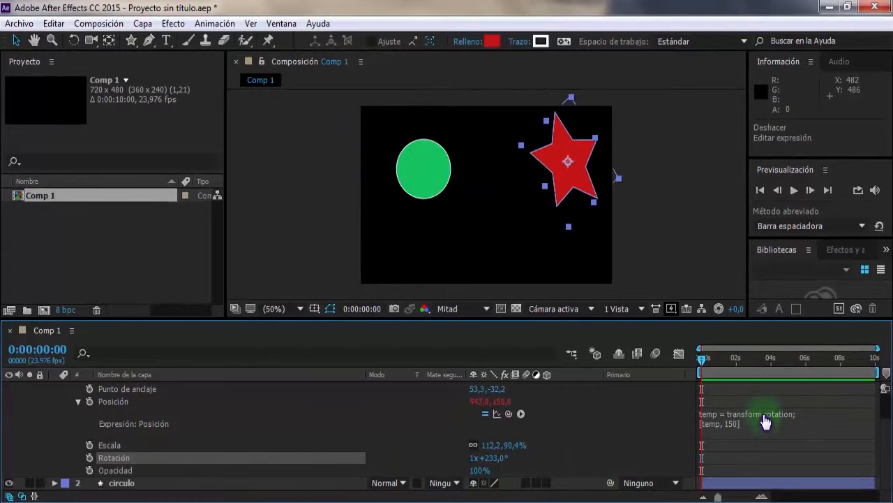
- Change the position expression's coordinates to [150, temp] and scrub estrella's rotation to test the vertical movement
{"action": "left_click", "coordinate": [730, 422]}
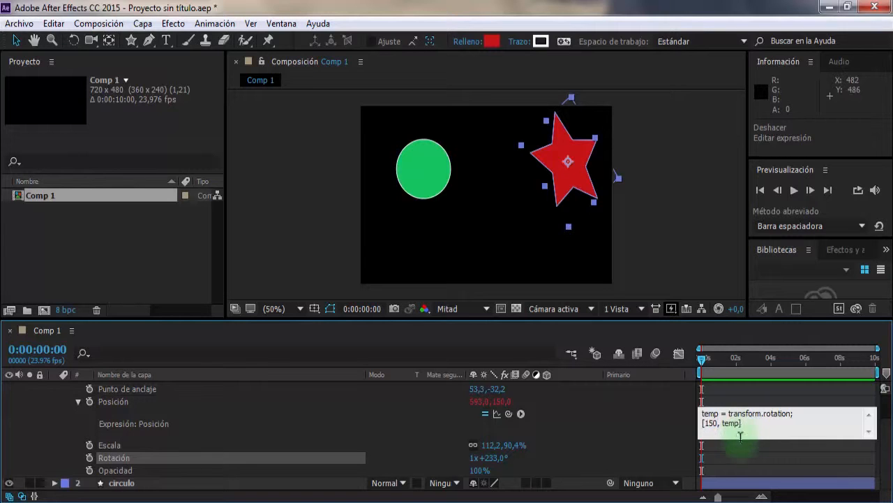
{"action": "left_click", "coordinate": [622, 412]}
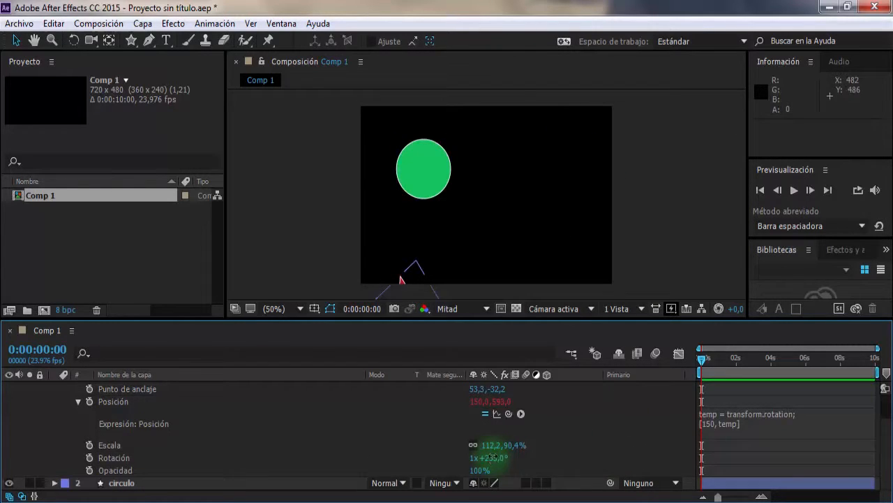
{"action": "left_click_drag", "start_coordinate": [493, 458], "coordinate": [596, 454]}
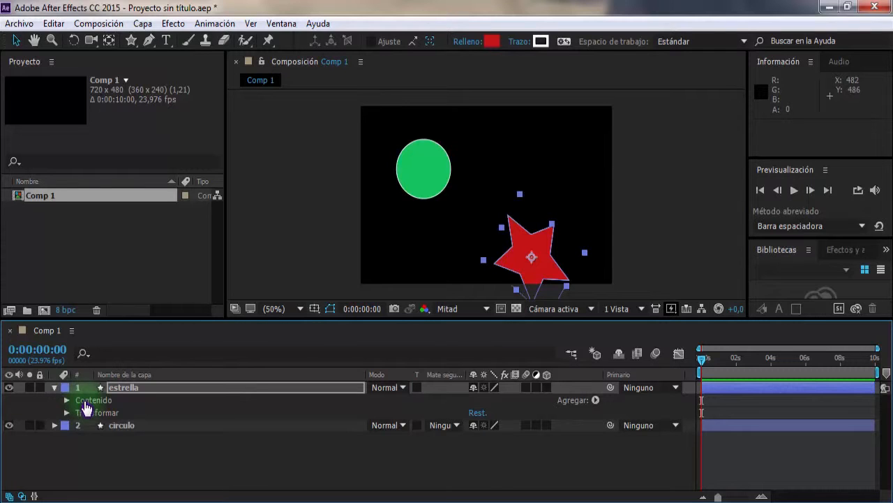
- Go to the end of the composition at 0:00:09:23 and show the rotation of the estrella and circulo layers
{"action": "left_click", "coordinate": [123, 391]}
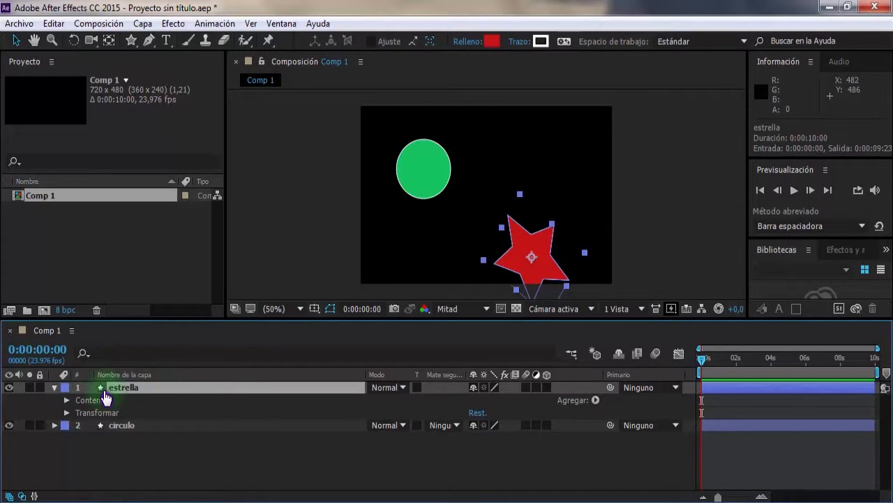
{"action": "key", "text": "End"}
{"action": "key", "text": "r"}
{"action": "left_click", "coordinate": [126, 413]}
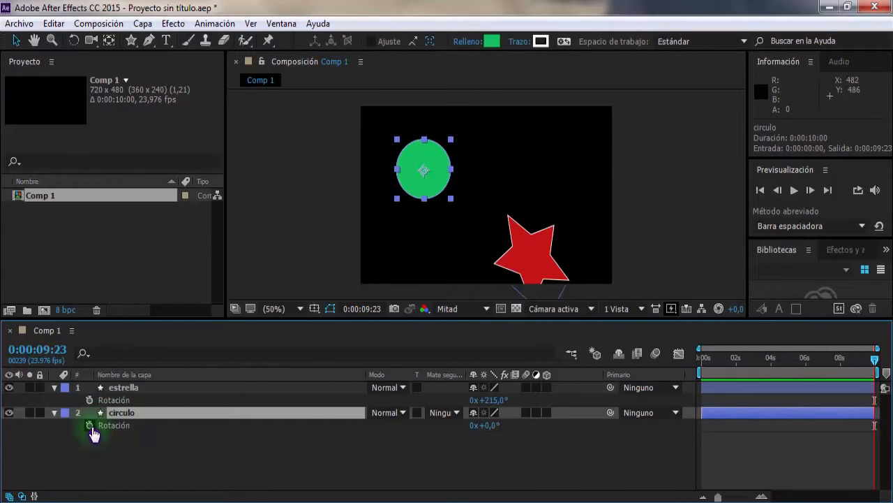
- Link estrella's opacity to circulo's rotation with the expression thisComp.layer("circulo").transform.rotation
{"action": "left_click", "coordinate": [97, 388]}
{"action": "key", "text": "t"}
{"action": "left_click", "coordinate": [89, 400], "text": "alt"}
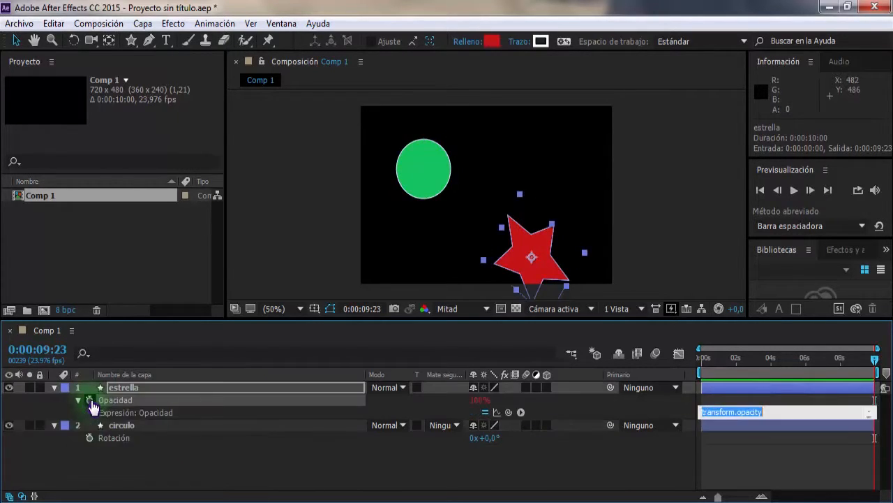
{"action": "left_click_drag", "start_coordinate": [510, 417], "coordinate": [114, 438]}
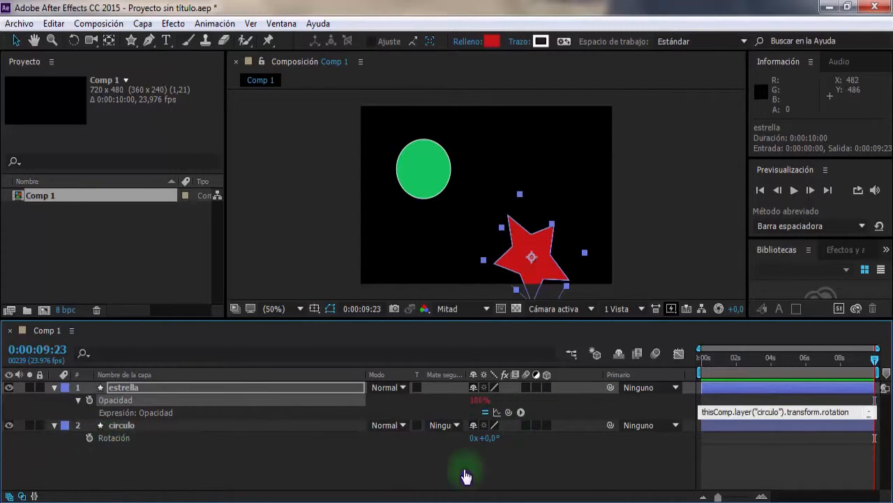
- Commit estrella's opacity expression, then scrub circulo's rotation to test the link, with the star moved to position 504, 200
{"action": "left_click", "coordinate": [857, 411]}
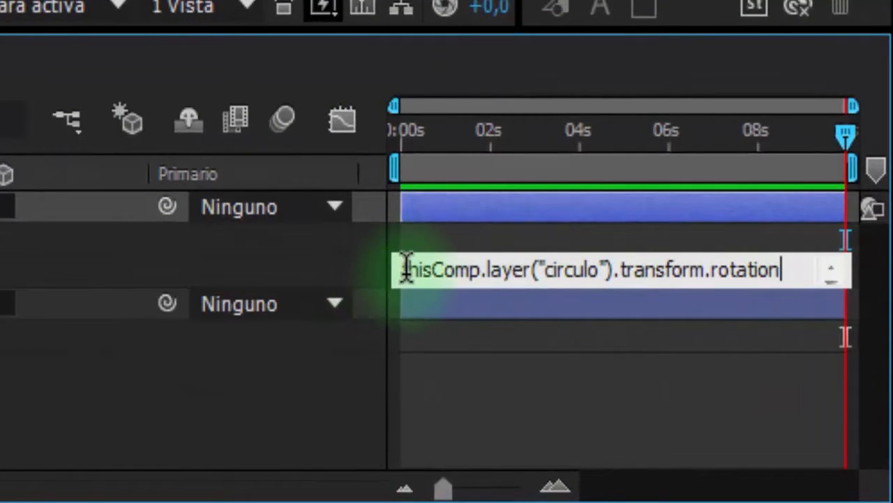
{"action": "double_click", "coordinate": [477, 272]}
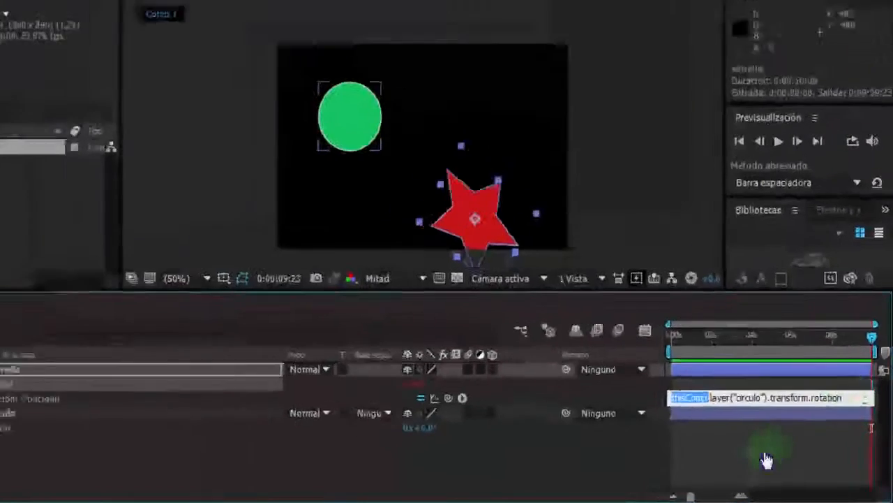
{"action": "left_click", "coordinate": [726, 462]}
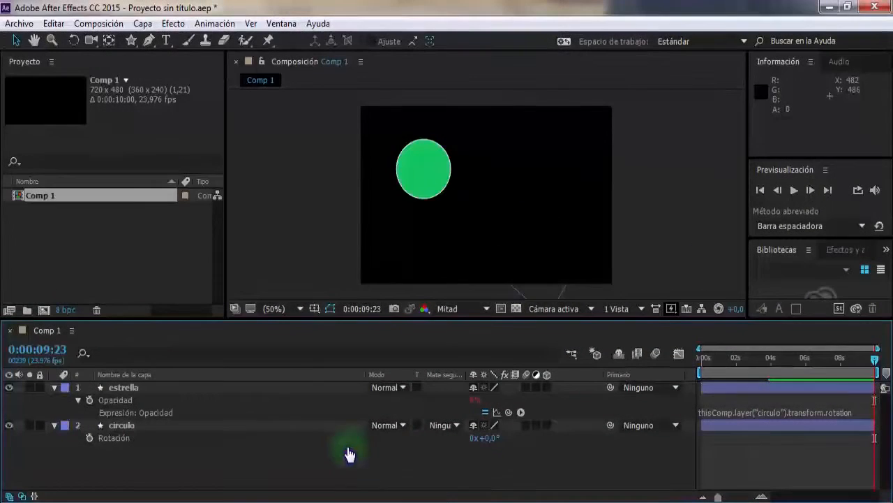
{"action": "left_click_drag", "start_coordinate": [489, 438], "coordinate": [554, 413]}
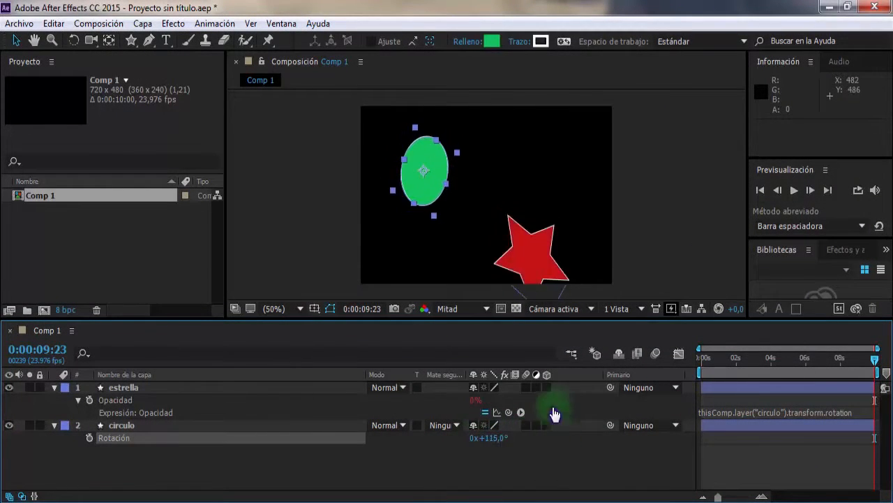
{"action": "left_click_drag", "start_coordinate": [538, 249], "coordinate": [538, 180]}
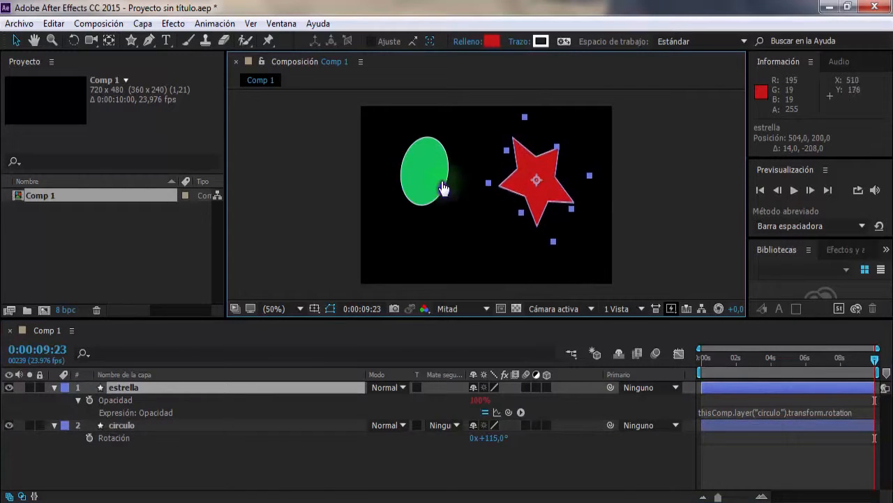
{"action": "left_click_drag", "start_coordinate": [494, 437], "coordinate": [500, 462]}
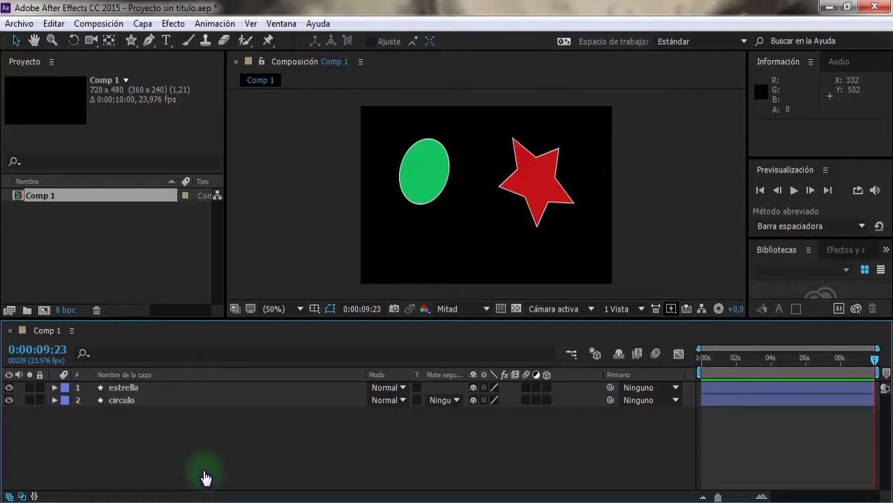
- Link estrella's rotation to its own horizontal position with the expression transform.position[0]
{"action": "left_click", "coordinate": [112, 388]}
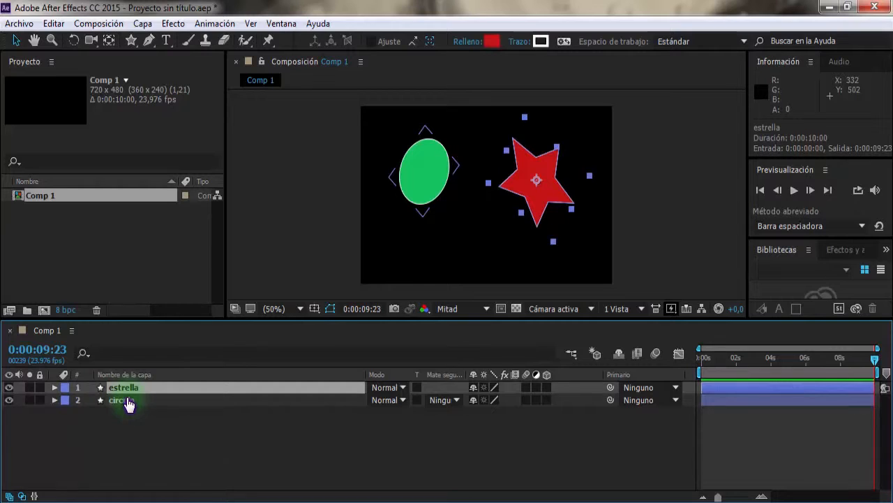
{"action": "left_click", "coordinate": [54, 387]}
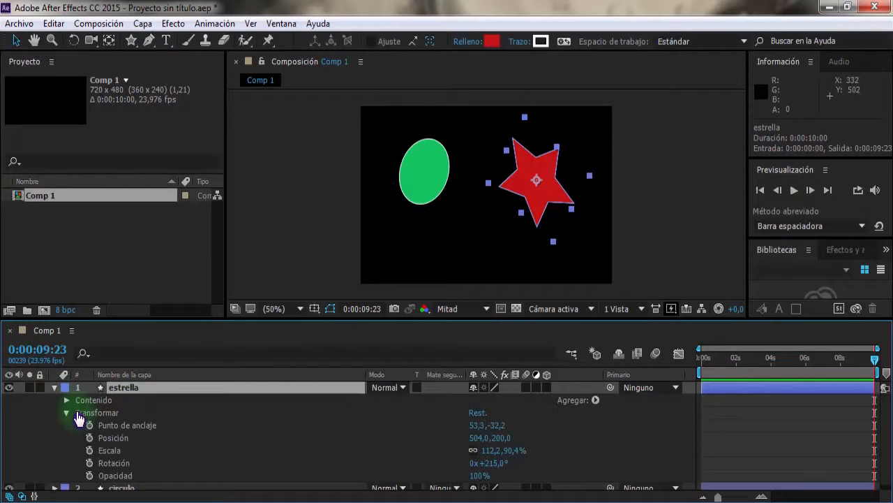
{"action": "left_click", "coordinate": [90, 463], "text": "alt"}
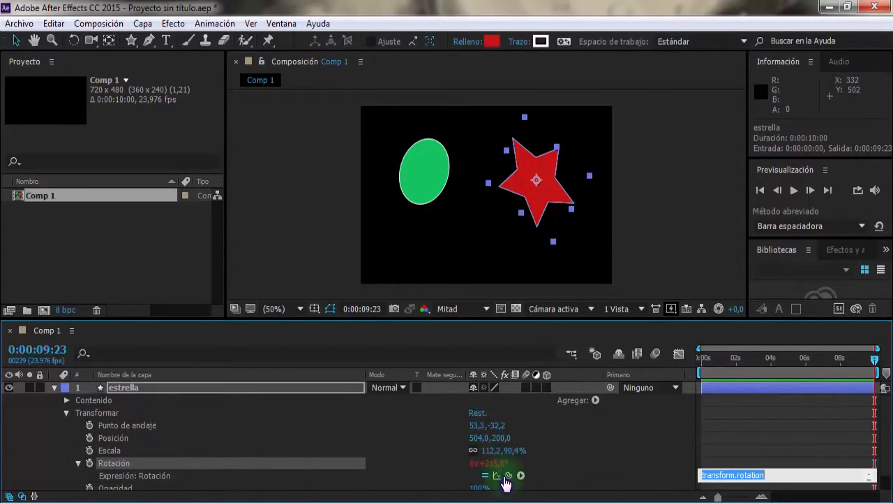
{"action": "left_click_drag", "start_coordinate": [508, 480], "coordinate": [92, 445]}
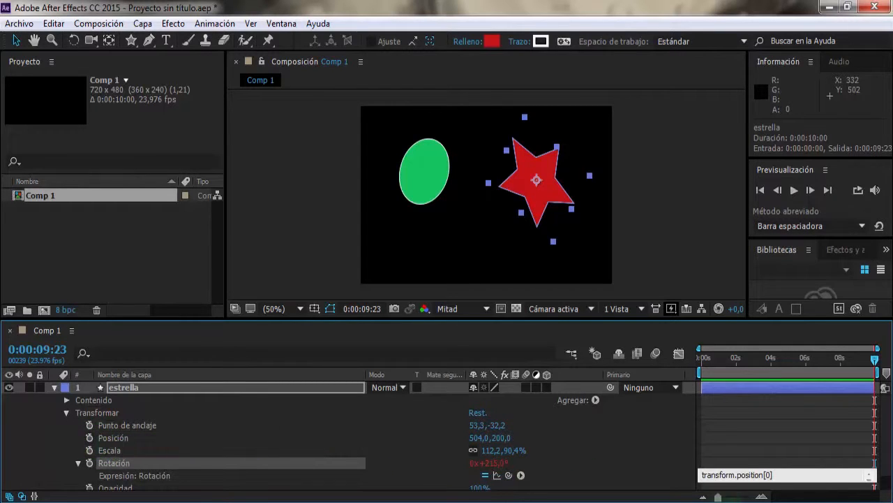
{"action": "left_click", "coordinate": [782, 474]}
{"action": "left_click", "coordinate": [776, 445]}
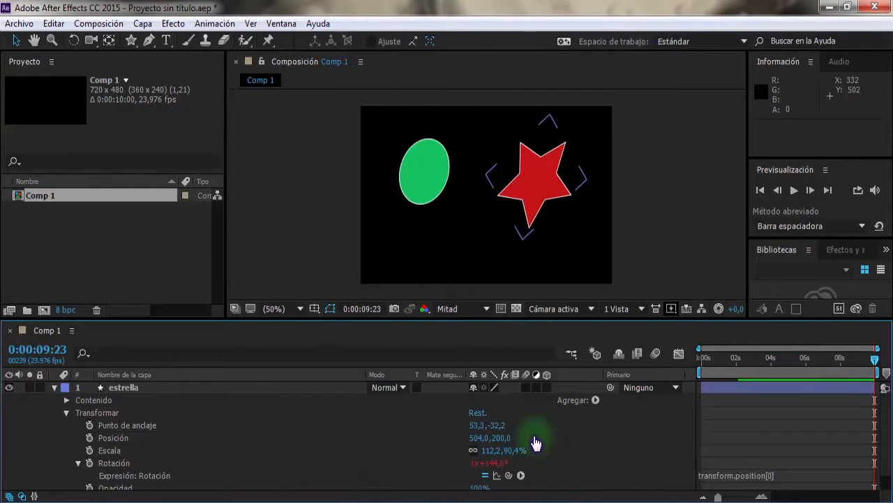
- Test the rotation link by scrubbing and moving the star's position, ending at about 425.7, 211.7
{"action": "left_click_drag", "start_coordinate": [493, 440], "coordinate": [446, 434]}
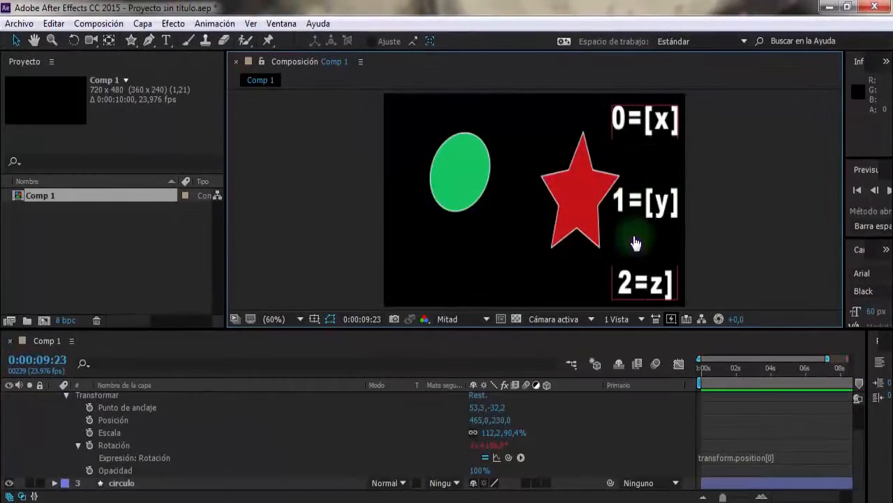
{"action": "left_click_drag", "start_coordinate": [592, 205], "coordinate": [558, 198]}
{"action": "left_click", "coordinate": [766, 459]}
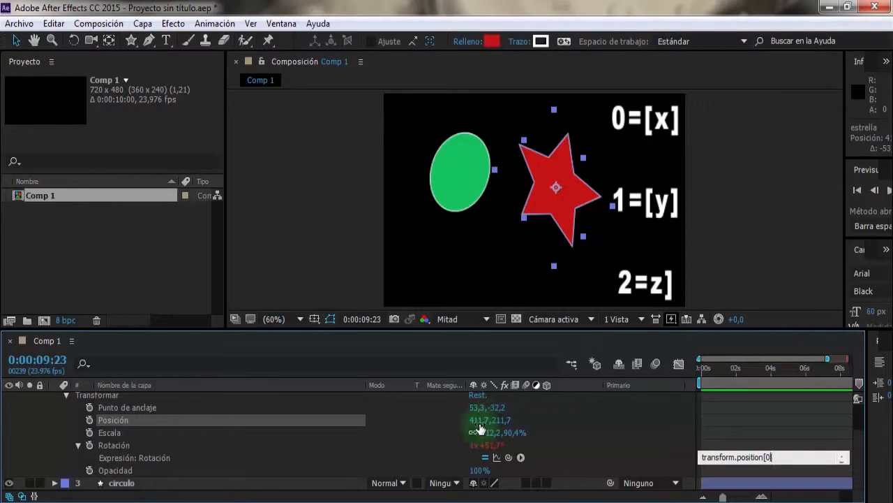
{"action": "mouse_move", "coordinate": [479, 427]}
{"action": "left_mouse_down"}
{"action": "mouse_move", "coordinate": [531, 417]}
{"action": "mouse_move", "coordinate": [359, 419]}
{"action": "mouse_move", "coordinate": [598, 416]}
{"action": "mouse_move", "coordinate": [315, 414]}
{"action": "mouse_move", "coordinate": [492, 416]}
{"action": "left_mouse_up"}
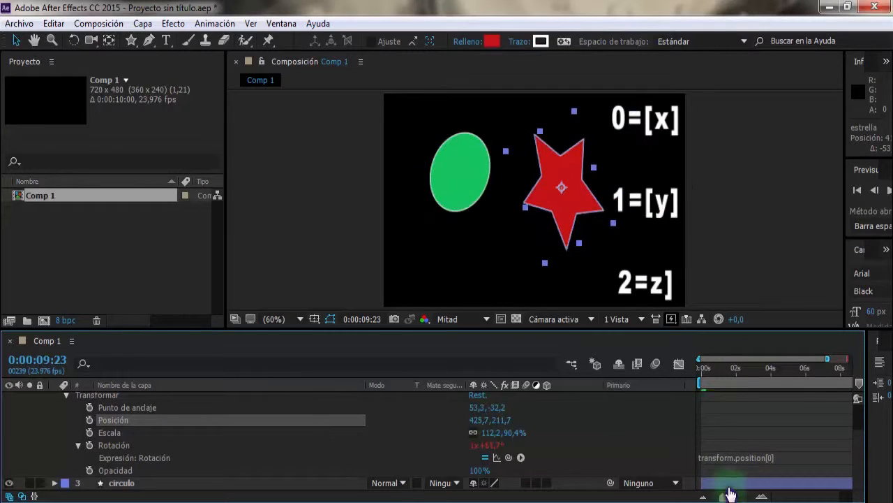
- Change estrella's rotation expression to transform.position[1] and scrub its position to about 428.7, 229.7 to test it
{"action": "left_click", "coordinate": [775, 463]}
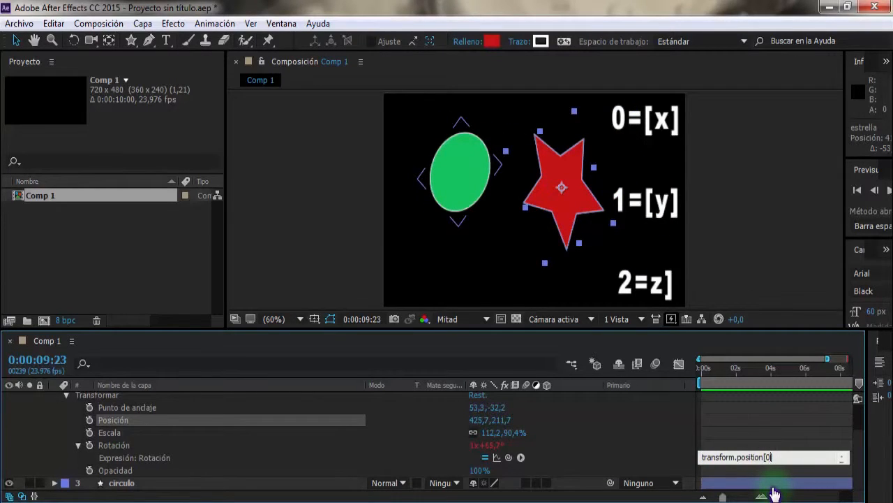
{"action": "type", "text": "1"}
{"action": "left_click", "coordinate": [773, 441]}
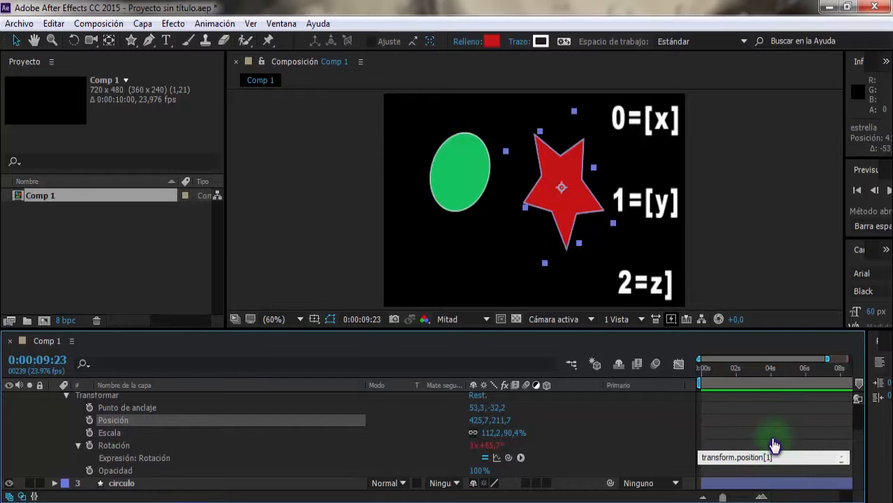
{"action": "left_click_drag", "start_coordinate": [474, 427], "coordinate": [514, 422]}
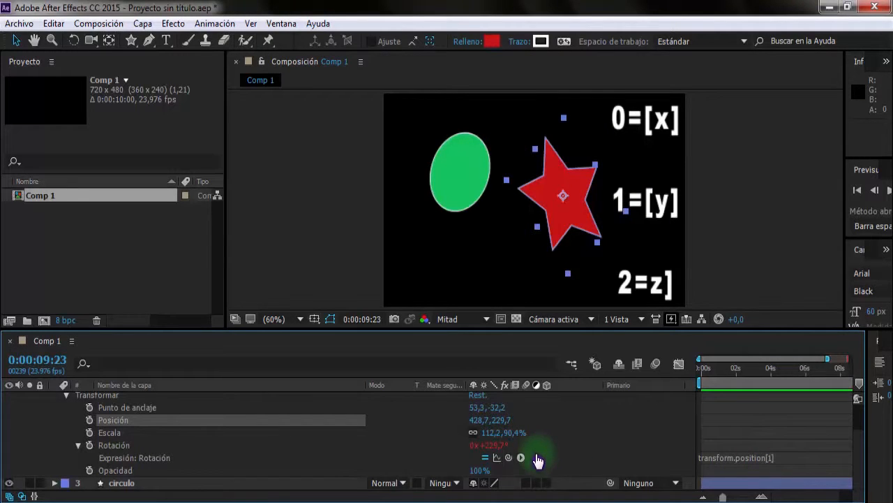
- Relink estrella's rotation to its X position with transform.position[0] and scrub X to about 478.7 to test it
{"action": "left_click_drag", "start_coordinate": [508, 460], "coordinate": [477, 423]}
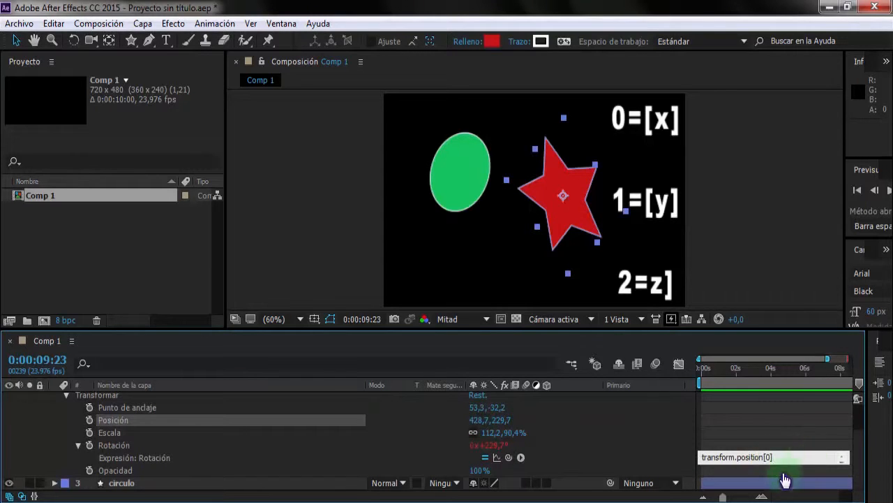
{"action": "left_click", "coordinate": [468, 429]}
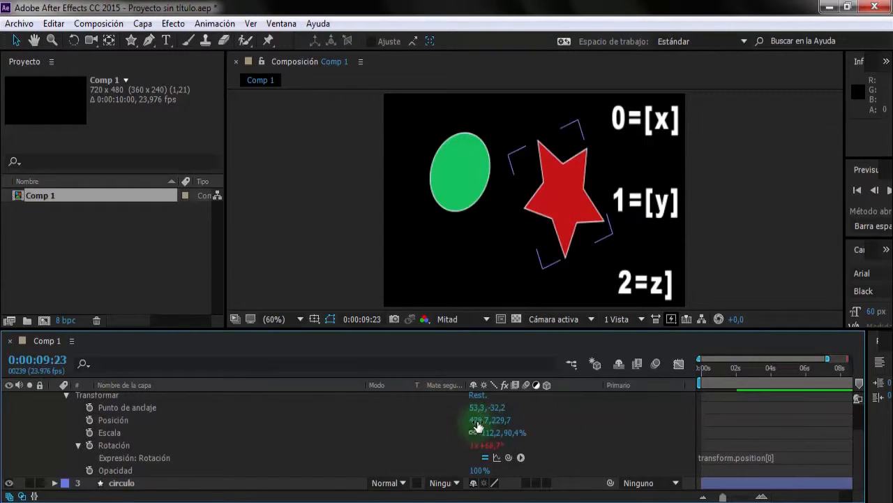
{"action": "mouse_move", "coordinate": [478, 425]}
{"action": "left_mouse_down"}
{"action": "mouse_move", "coordinate": [283, 424]}
{"action": "mouse_move", "coordinate": [505, 438]}
{"action": "mouse_move", "coordinate": [624, 425]}
{"action": "mouse_move", "coordinate": [380, 425]}
{"action": "mouse_move", "coordinate": [475, 423]}
{"action": "left_mouse_up"}
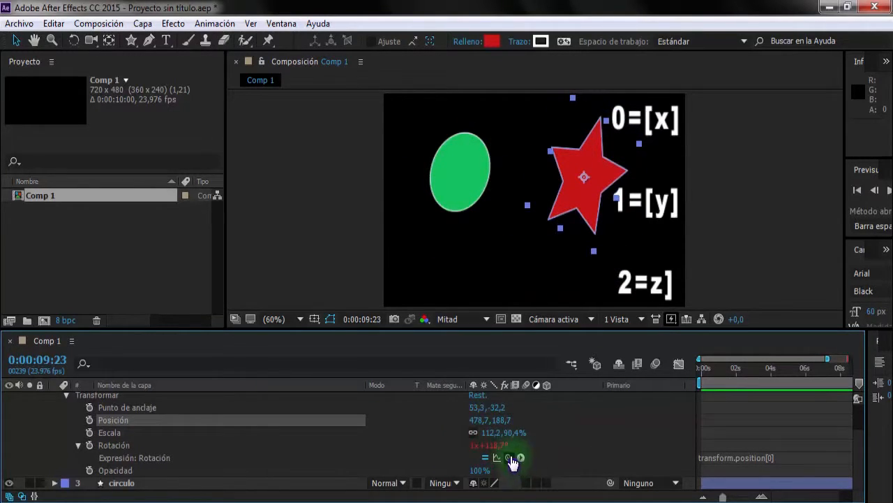
- Relink estrella's rotation to its Y position value with transform.position[1] and scrub the Y position to test it
{"action": "left_click_drag", "start_coordinate": [509, 457], "coordinate": [504, 426]}
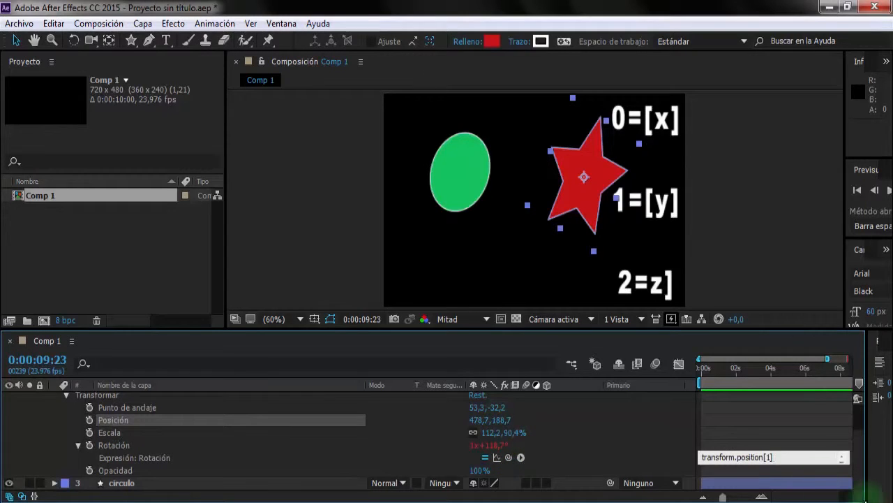
{"action": "left_click", "coordinate": [529, 417]}
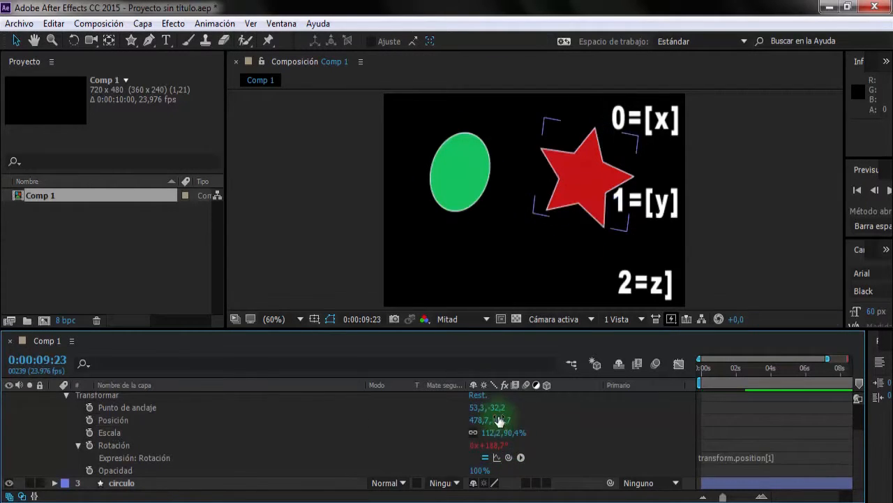
{"action": "left_click_drag", "start_coordinate": [499, 423], "coordinate": [587, 419]}
{"action": "left_click_drag", "start_coordinate": [663, 416], "coordinate": [476, 429]}
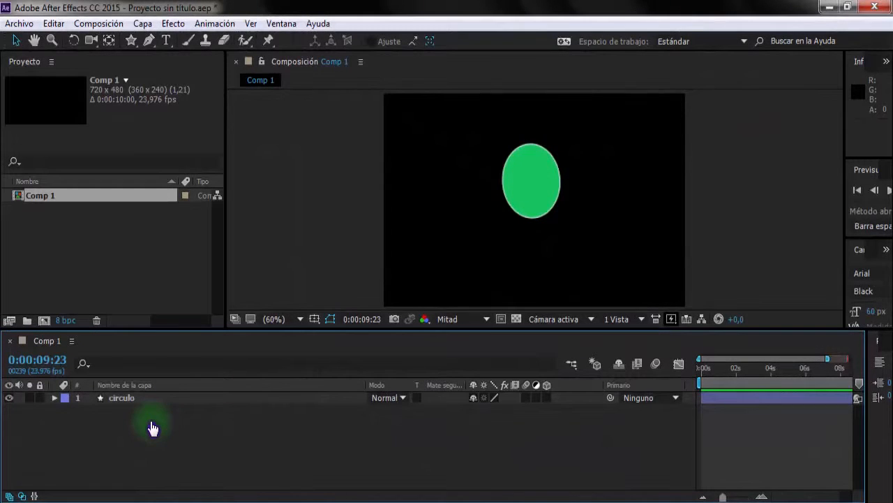
- Link circulo's scale to its position with transform.position and move the circle to about 278.3, 249 to test it
{"action": "left_click", "coordinate": [132, 401]}
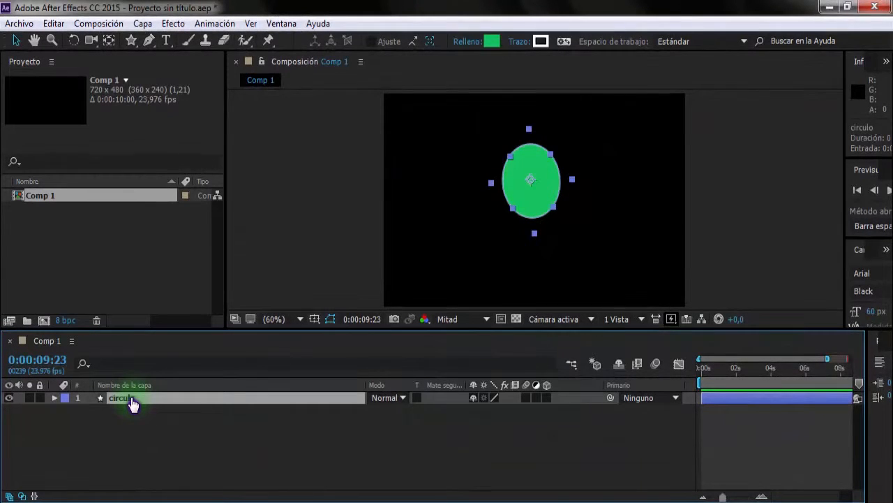
{"action": "left_click", "coordinate": [55, 398]}
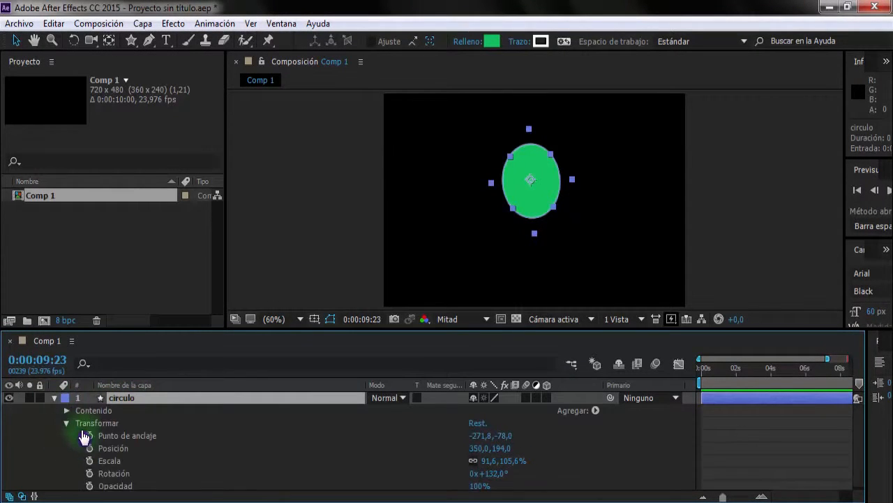
{"action": "scroll", "coordinate": [133, 417], "scroll_direction": "down", "scroll_amount": 1}
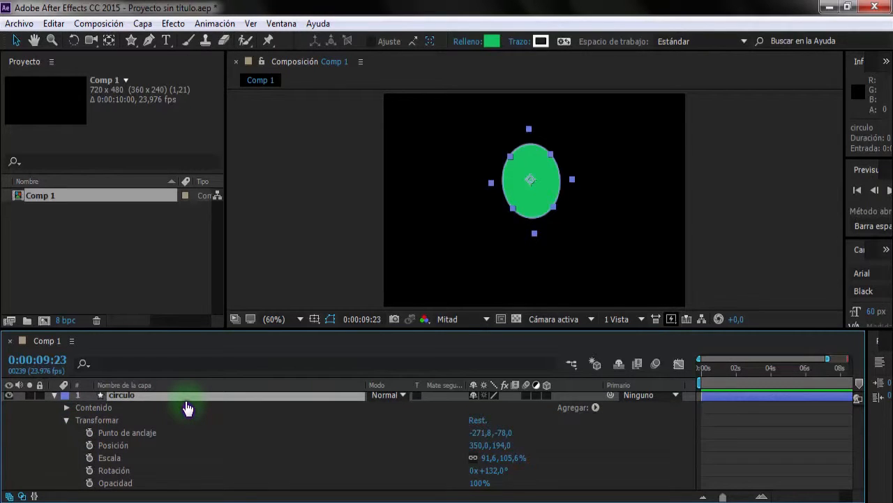
{"action": "left_click", "coordinate": [89, 457], "text": "alt"}
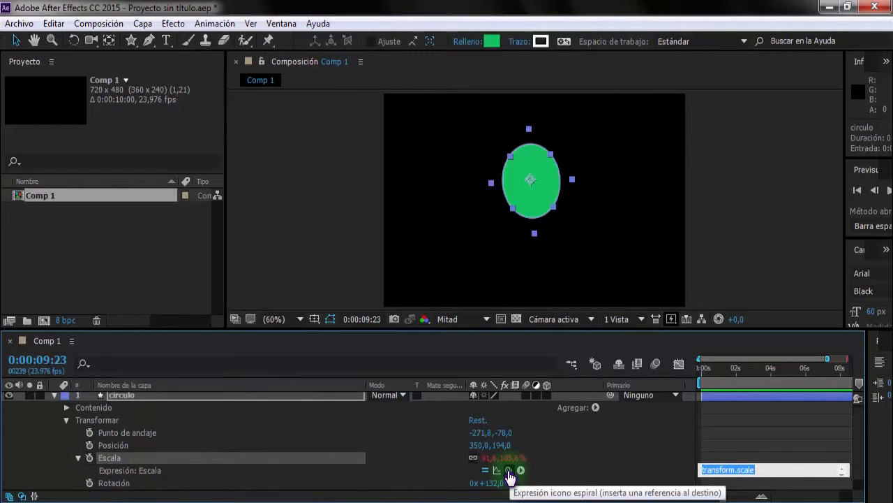
{"action": "left_click_drag", "start_coordinate": [508, 470], "coordinate": [116, 451]}
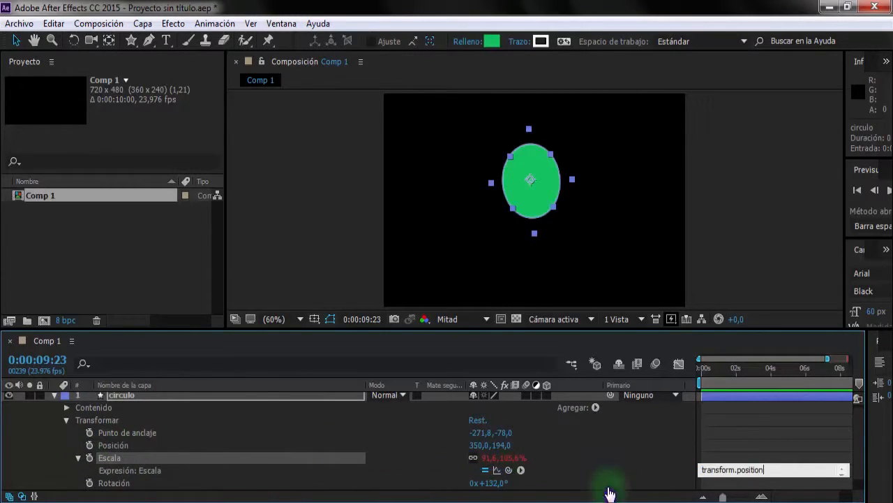
{"action": "left_click", "coordinate": [606, 450]}
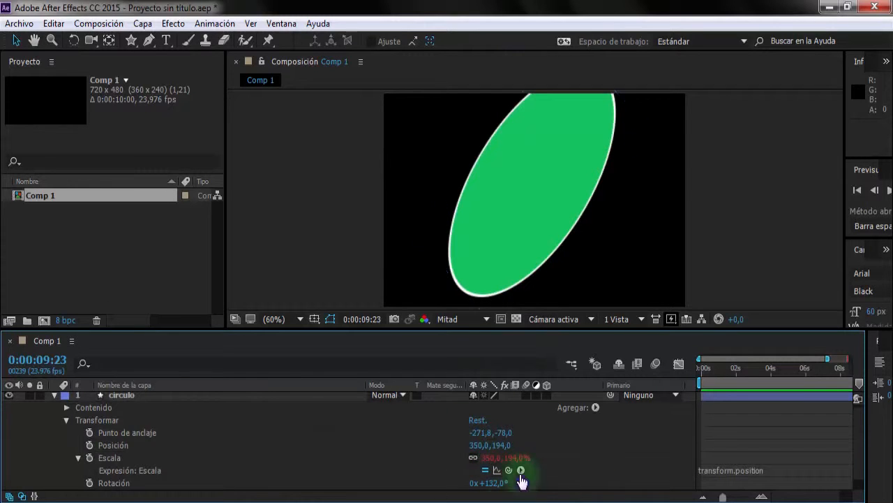
{"action": "left_click_drag", "start_coordinate": [558, 155], "coordinate": [528, 186]}
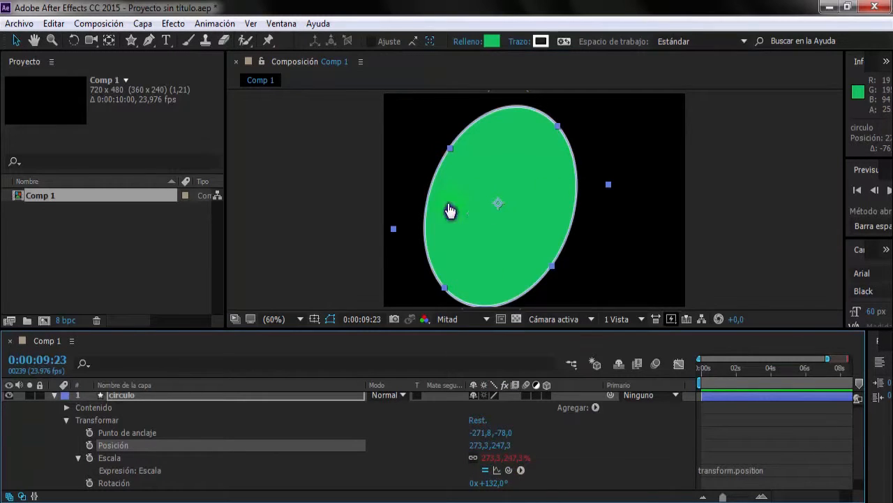
{"action": "left_click_drag", "start_coordinate": [503, 218], "coordinate": [530, 223]}
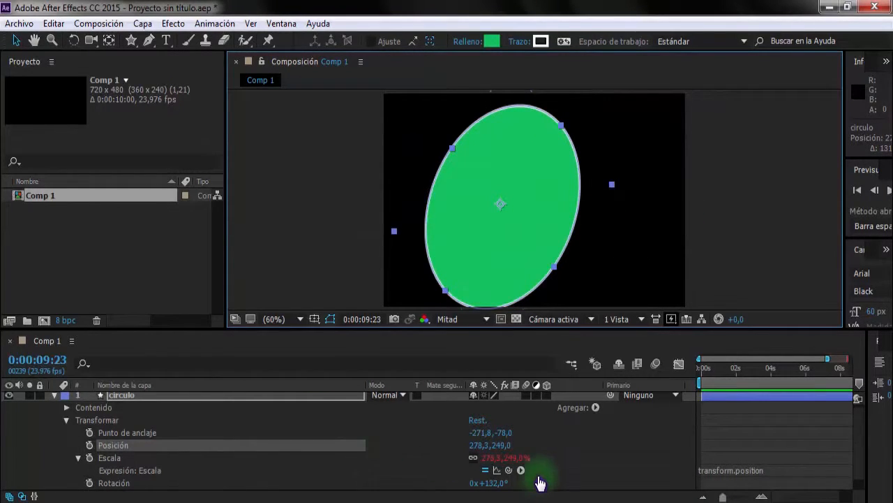
- Relink circulo's scale to its X position with temp = transform.position[0]; [temp, temp] and move the circle to about 113.3, 237.3
{"action": "left_click_drag", "start_coordinate": [509, 471], "coordinate": [479, 448]}
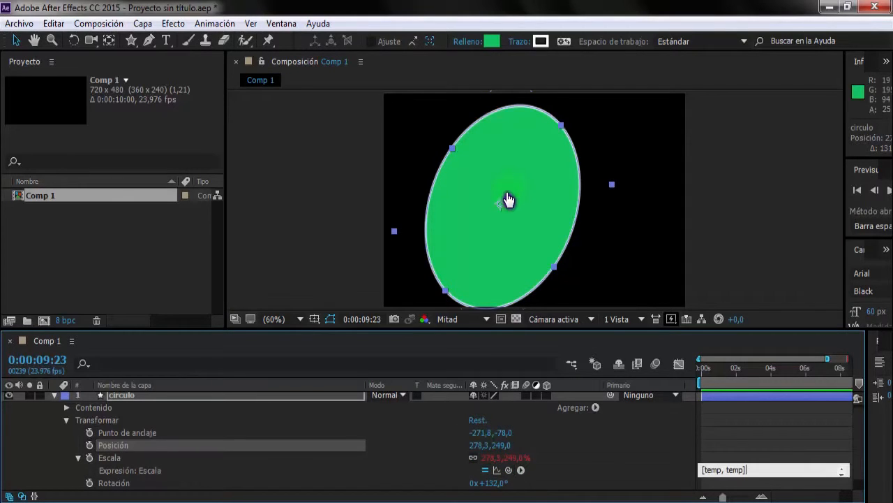
{"action": "left_click", "coordinate": [700, 420]}
{"action": "left_click_drag", "start_coordinate": [495, 236], "coordinate": [454, 215]}
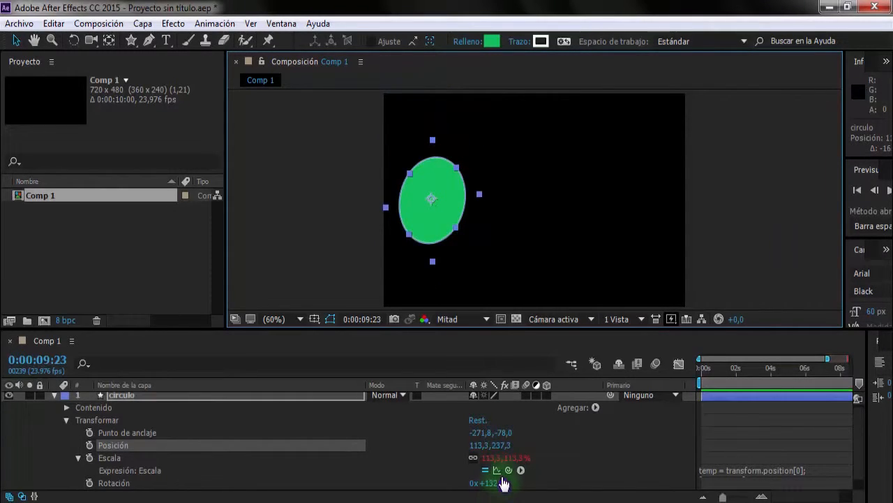
- Relink circulo's scale to its Y position with temp = transform.position[1]; [temp, temp] and move the circle to about 411.7, 239
{"action": "left_click_drag", "start_coordinate": [507, 478], "coordinate": [501, 455]}
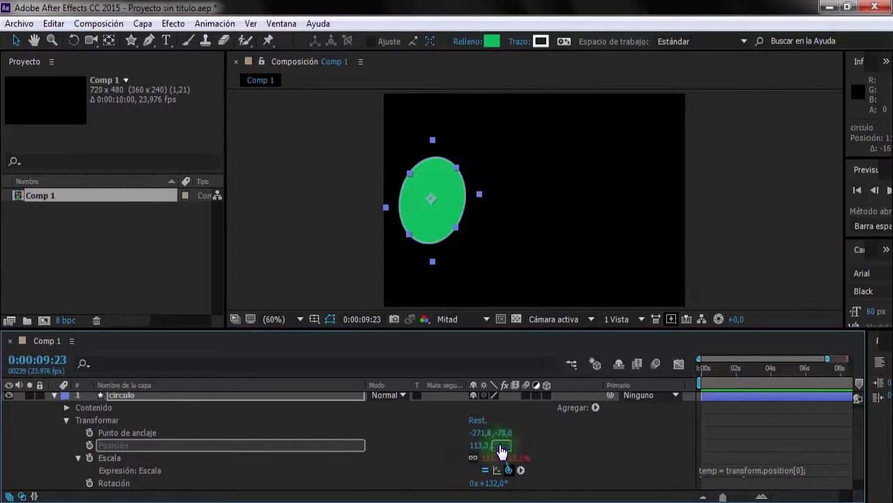
{"action": "left_click_drag", "start_coordinate": [501, 451], "coordinate": [501, 446]}
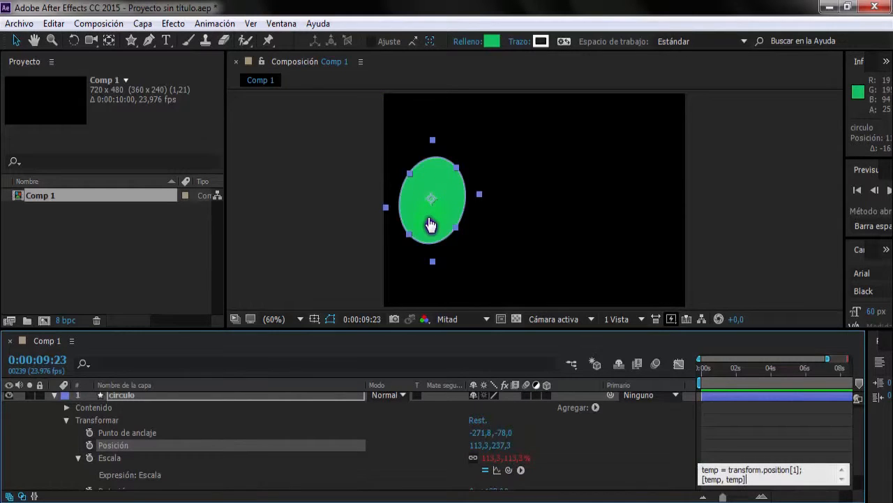
{"action": "left_click_drag", "start_coordinate": [431, 224], "coordinate": [556, 219]}
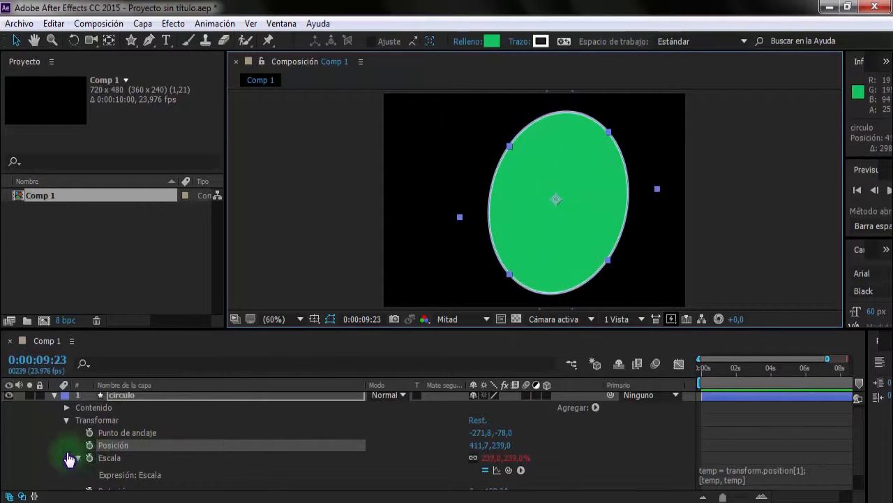
{"action": "scroll", "coordinate": [118, 455], "scroll_direction": "down", "scroll_amount": 1}
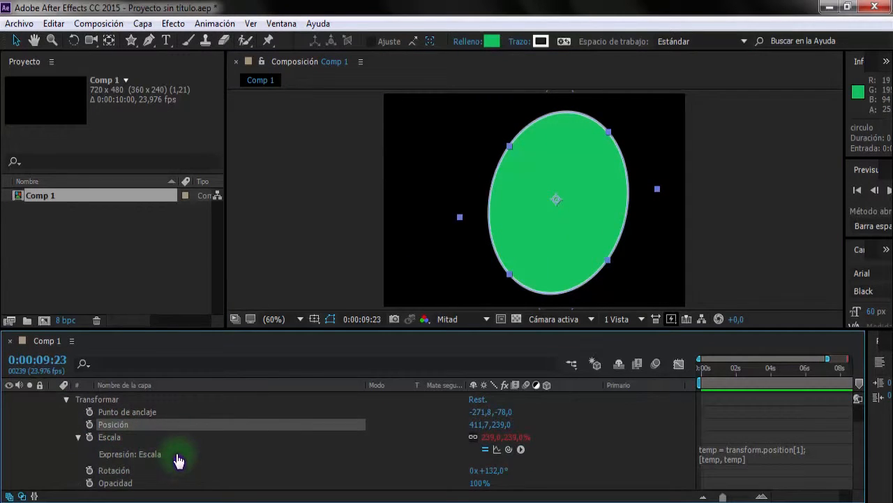